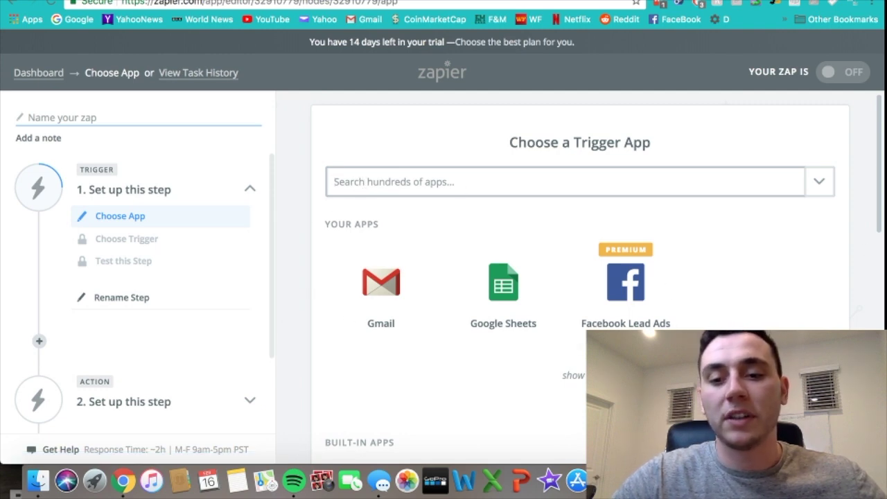
Make Facebook Lead Ads the trigger app, with New Lead as the trigger event
left_click(520, 185)
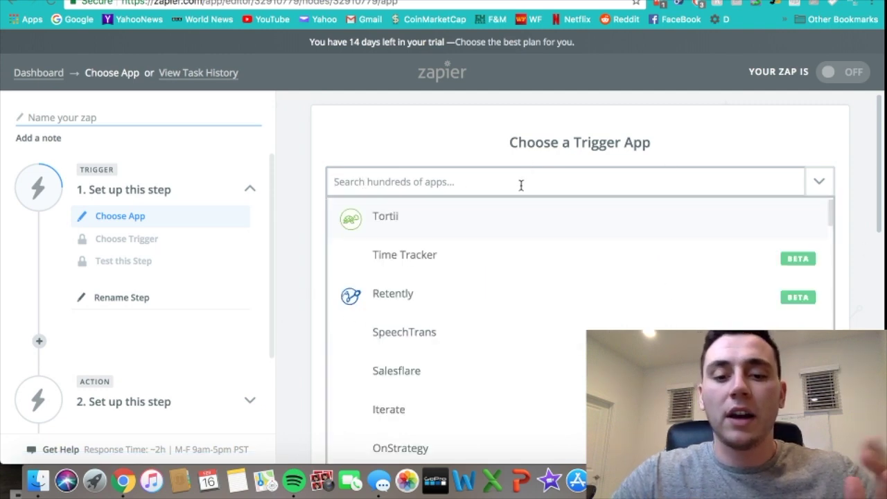
type("face")
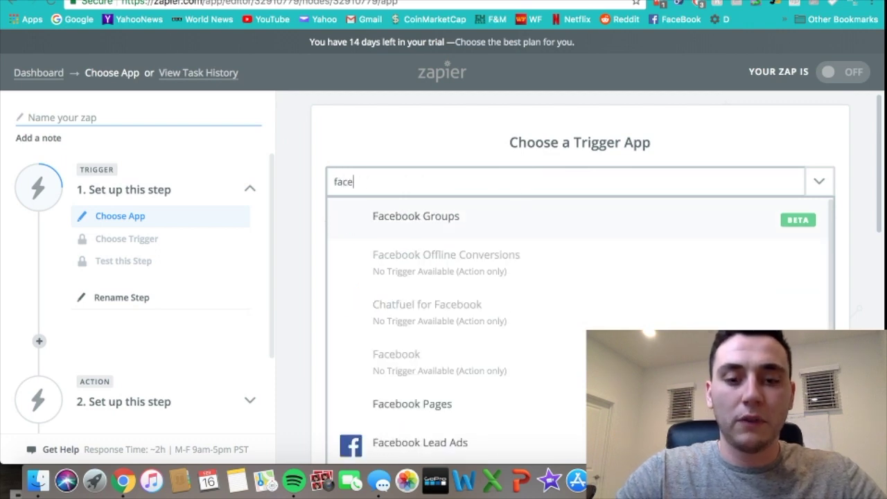
type("book lea")
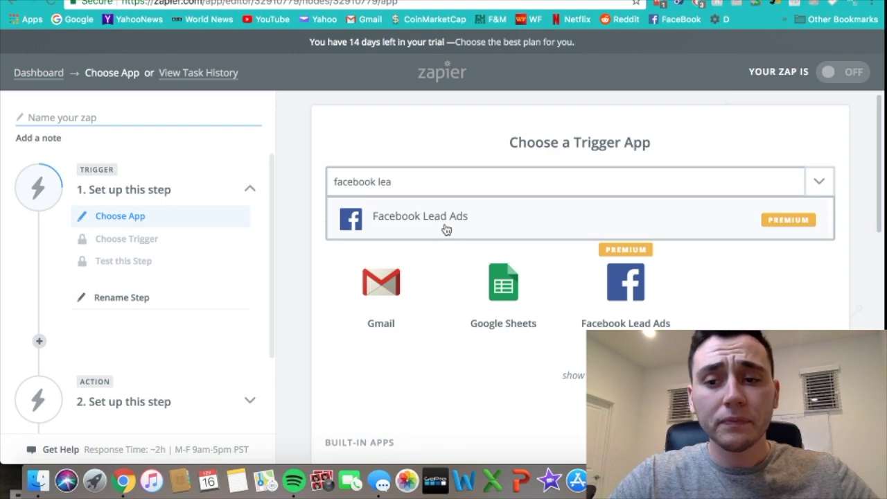
left_click(446, 229)
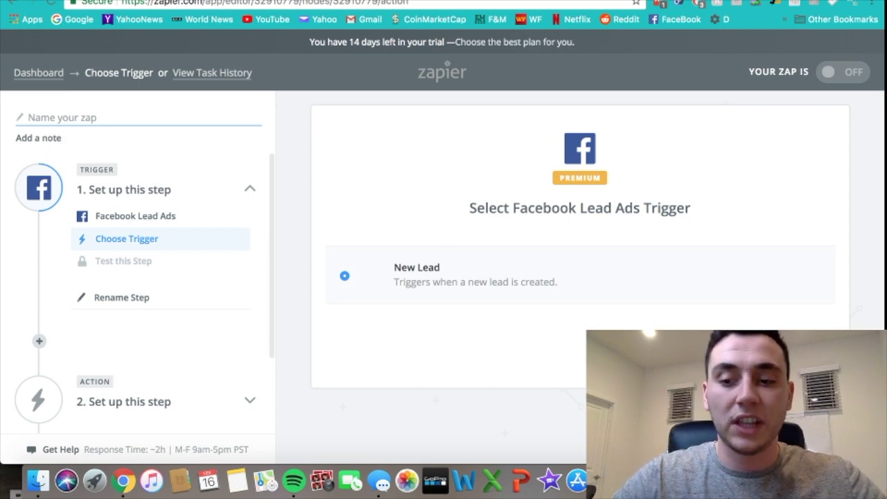
left_click(746, 286)
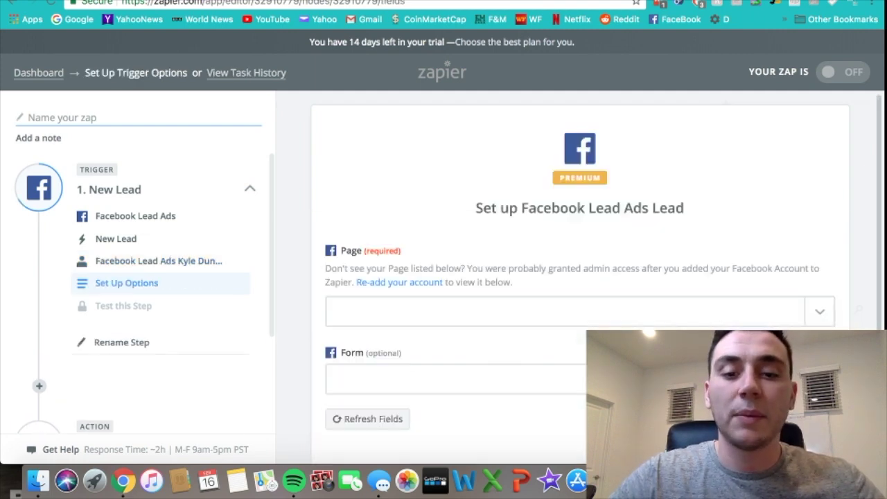
Set the trigger to the Facebook page and the 'Untitled form 201802-15' lead form, then continue
left_click(817, 312)
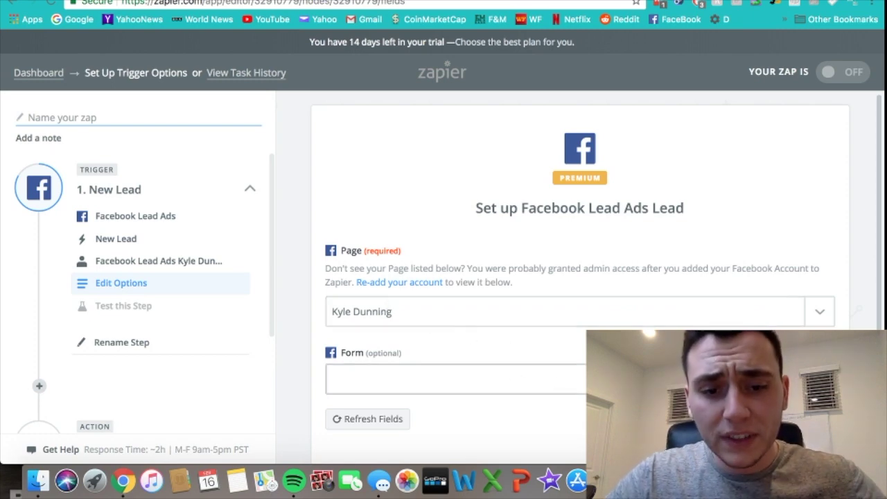
left_click(513, 378)
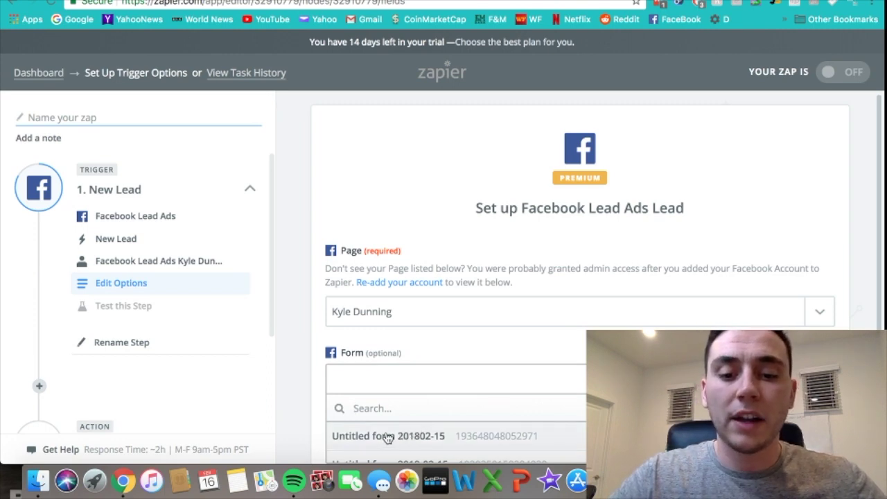
scroll(387, 437, "down", 1)
scroll(388, 435, "up", 2)
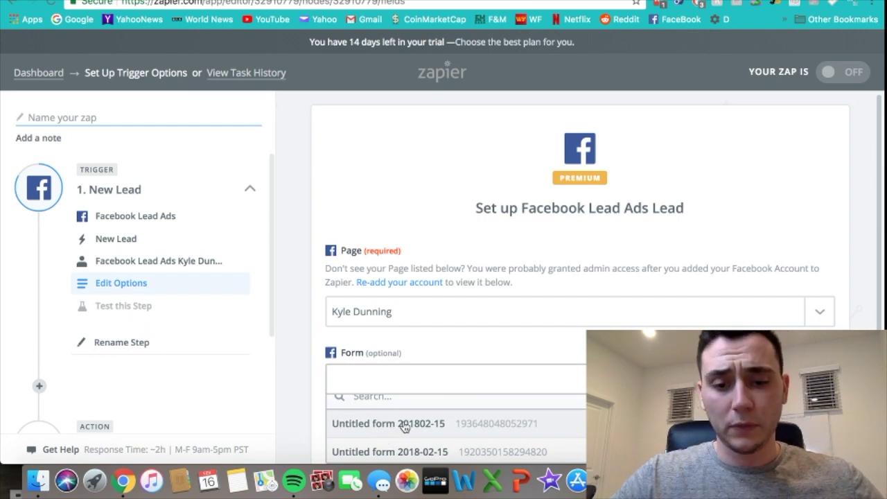
left_click(406, 424)
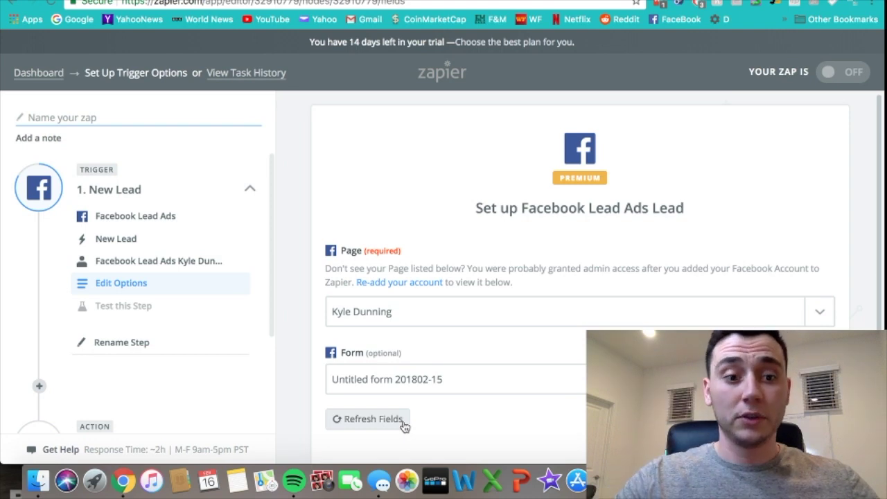
scroll(499, 422, "down", 2)
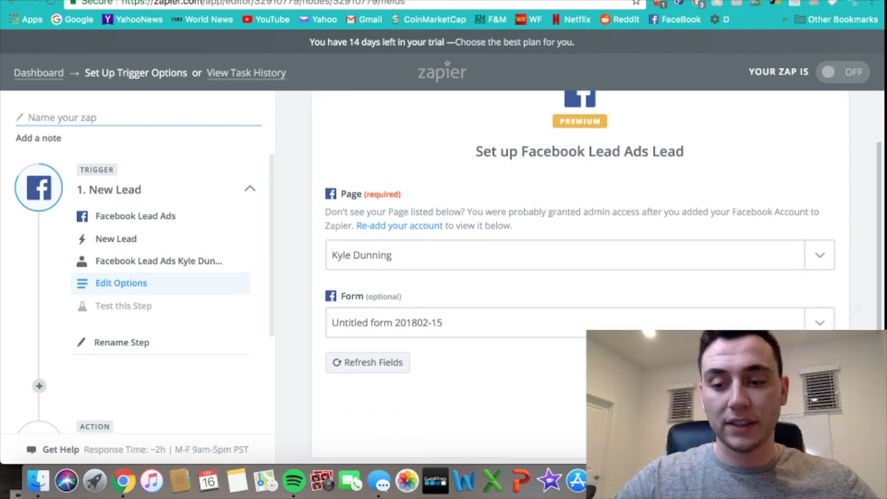
left_click(499, 421)
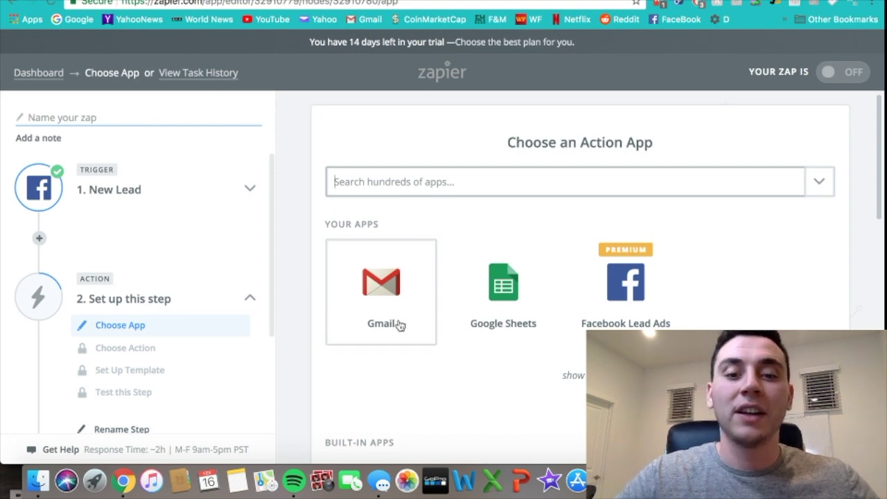
Choose Gmail as the action app
left_click(393, 285)
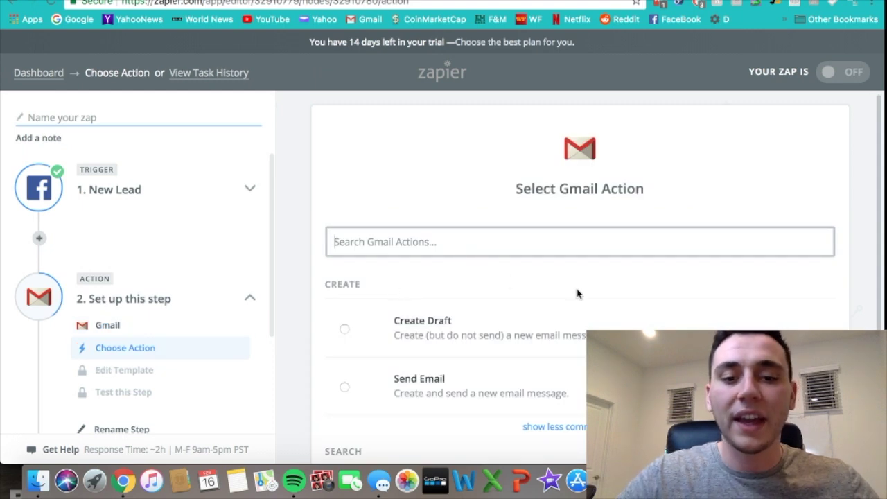
scroll(579, 294, "down", 3)
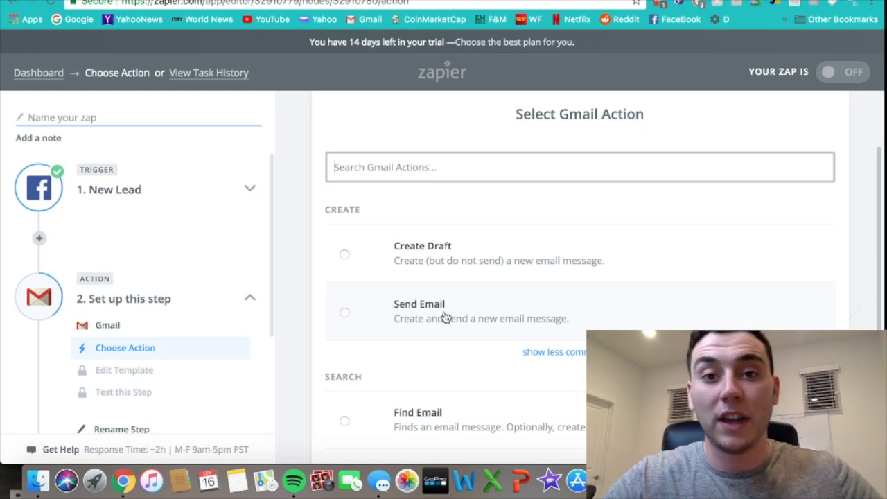
left_click(510, 311)
Scroll down through the Gmail Send Email setup to reach its email template
scroll(670, 321, "down", 3)
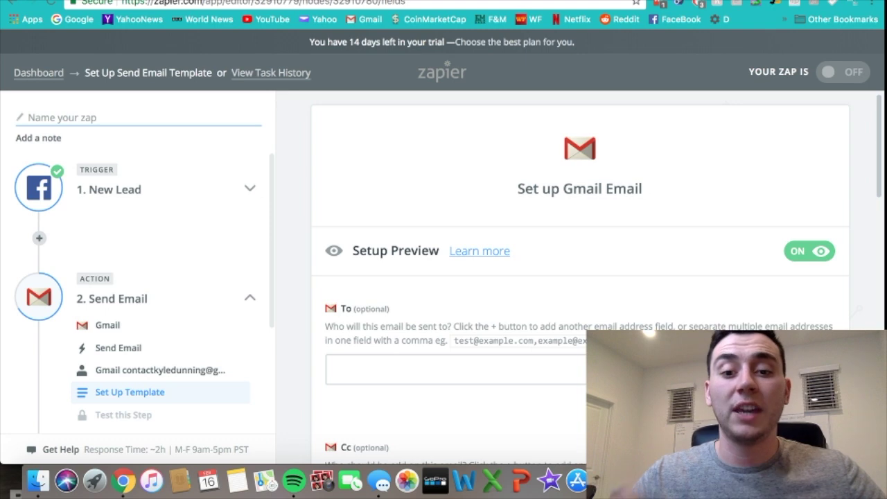
scroll(758, 255, "down", 4)
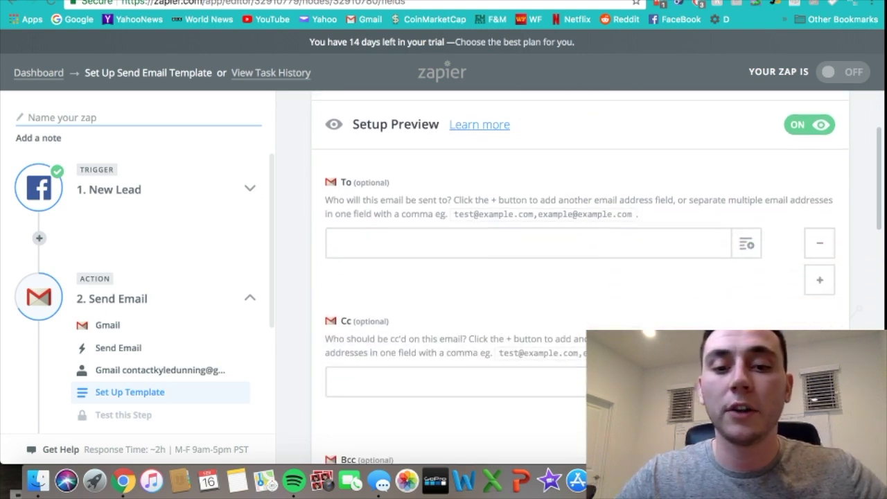
Address the email's To field to the new lead's Email
left_click(747, 245)
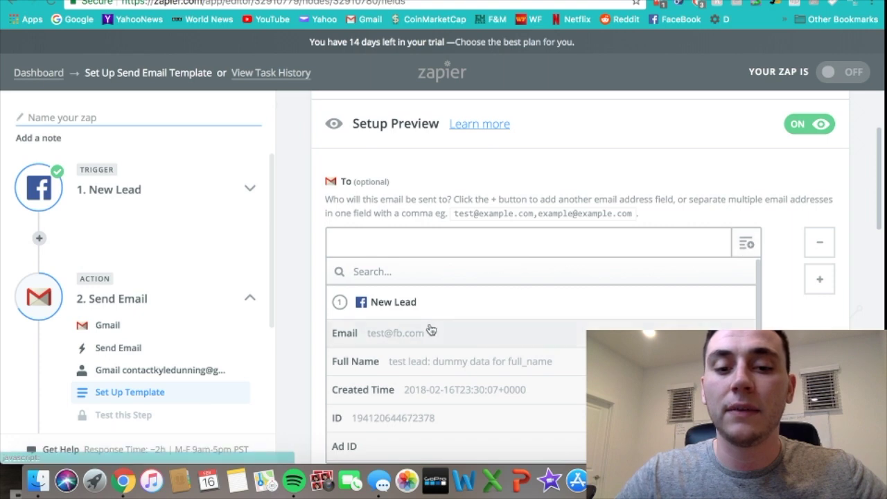
left_click(396, 334)
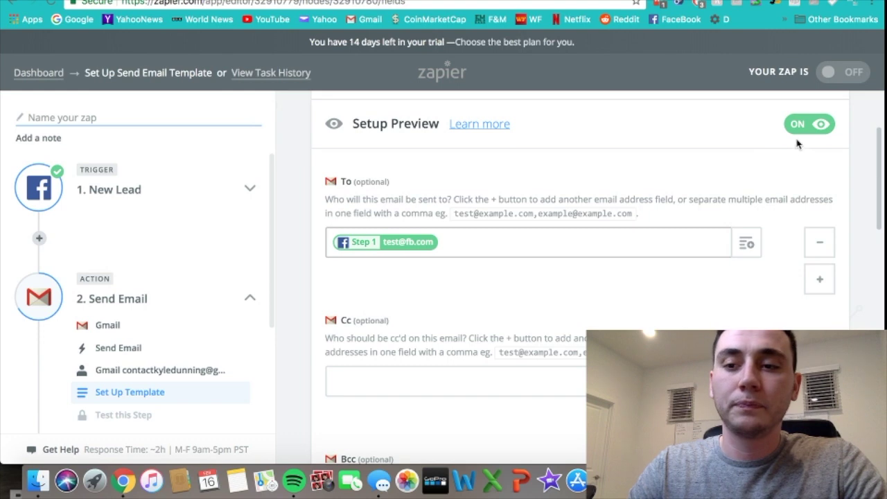
scroll(457, 330, "down", 1)
scroll(458, 329, "down", 2)
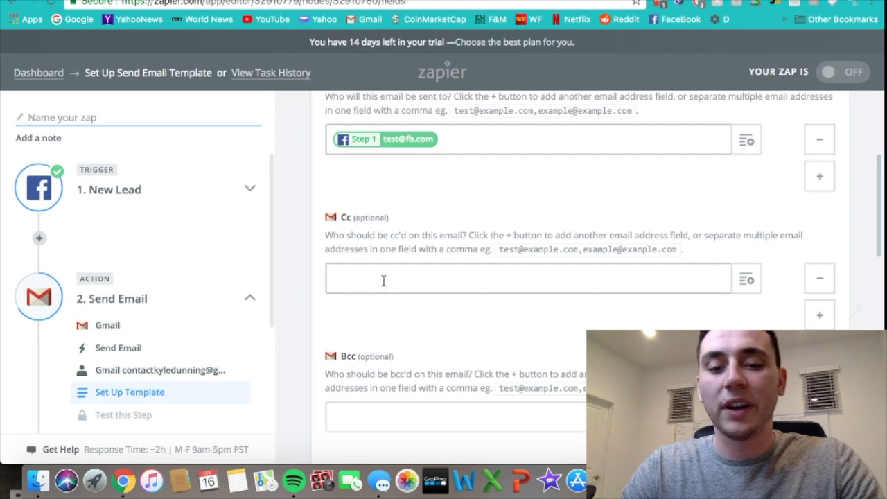
scroll(383, 280, "down", 2)
scroll(383, 284, "down", 4)
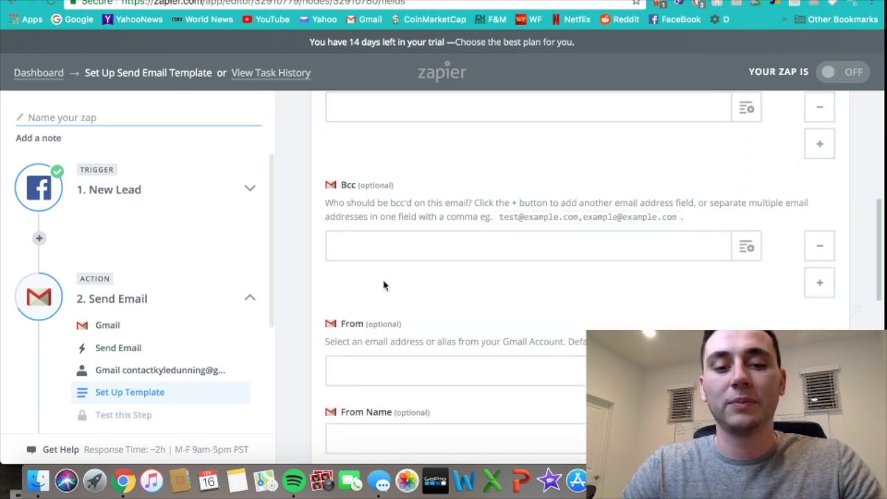
scroll(383, 284, "down", 1)
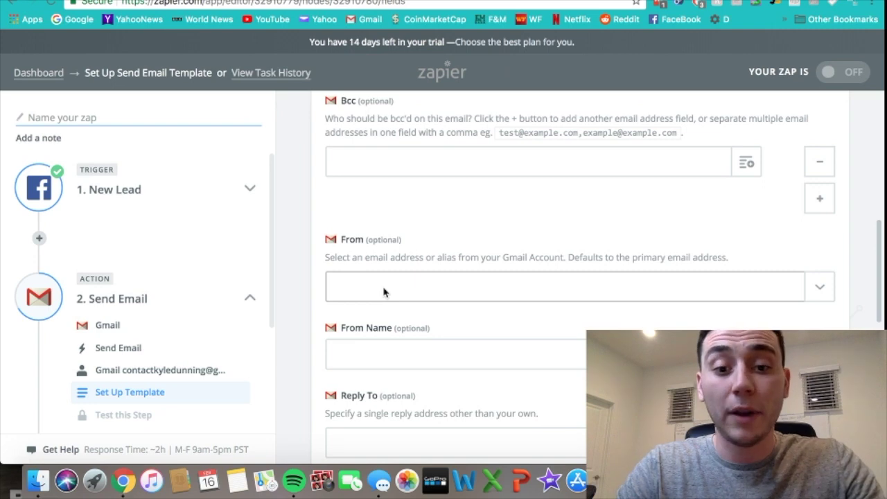
scroll(384, 292, "down", 5)
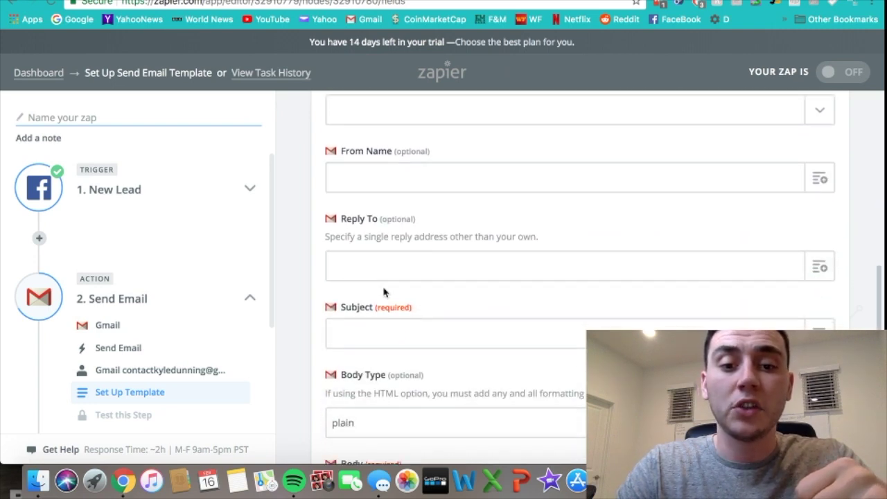
scroll(384, 292, "down", 1)
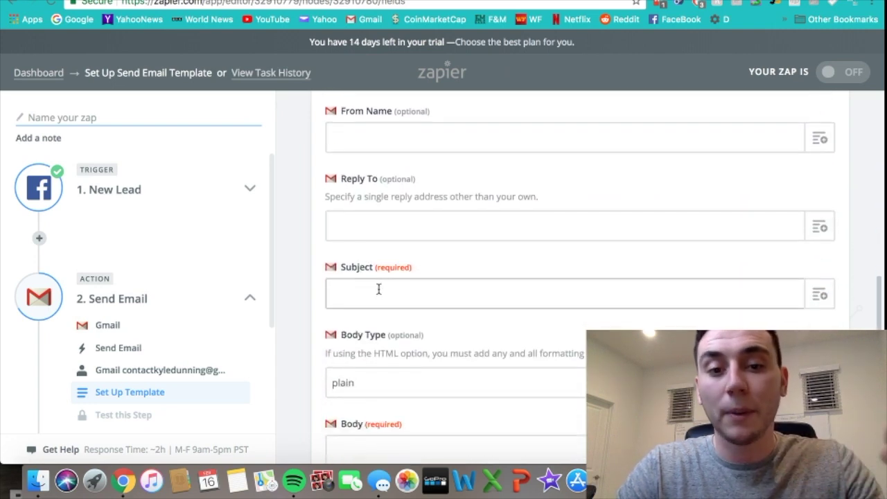
Enter subject 'HI' and body 'thanks for subscribing :)', then continue to testing
left_click(379, 289)
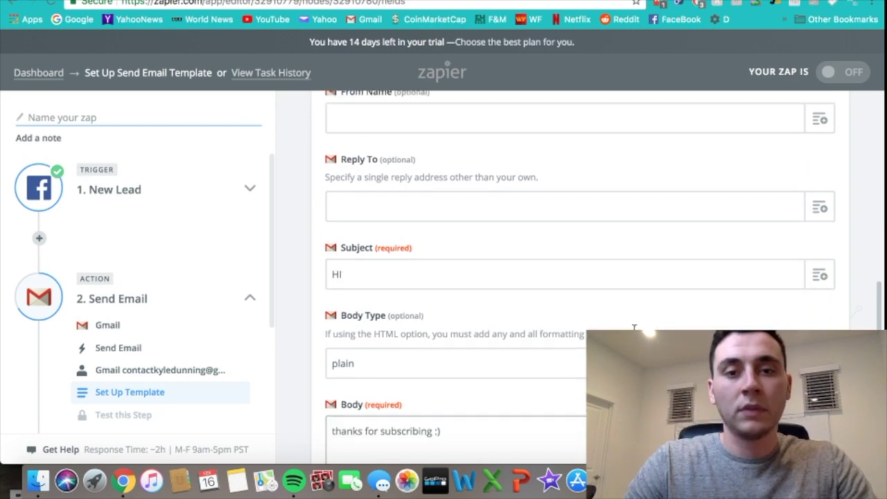
scroll(634, 327, "down", 5)
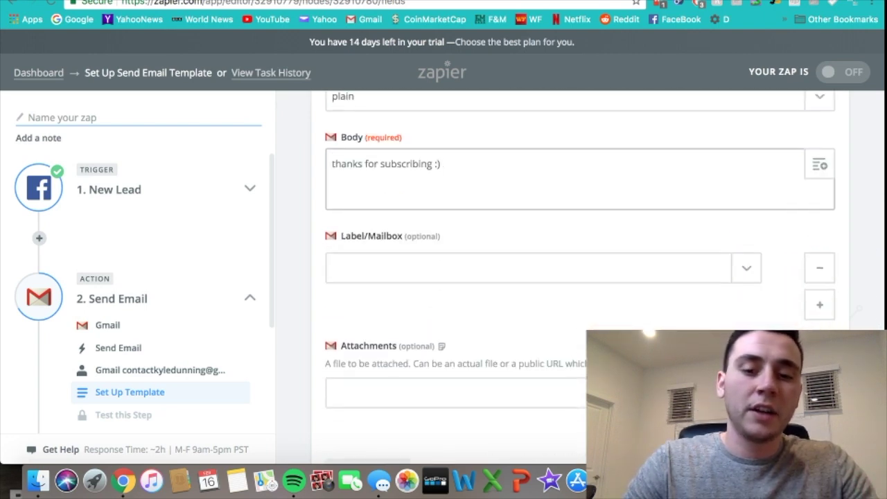
scroll(634, 328, "down", 1)
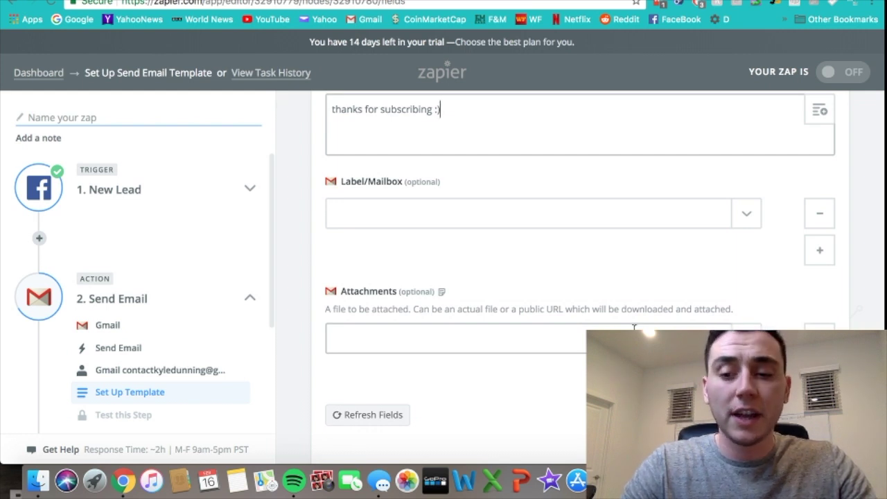
scroll(633, 327, "down", 3)
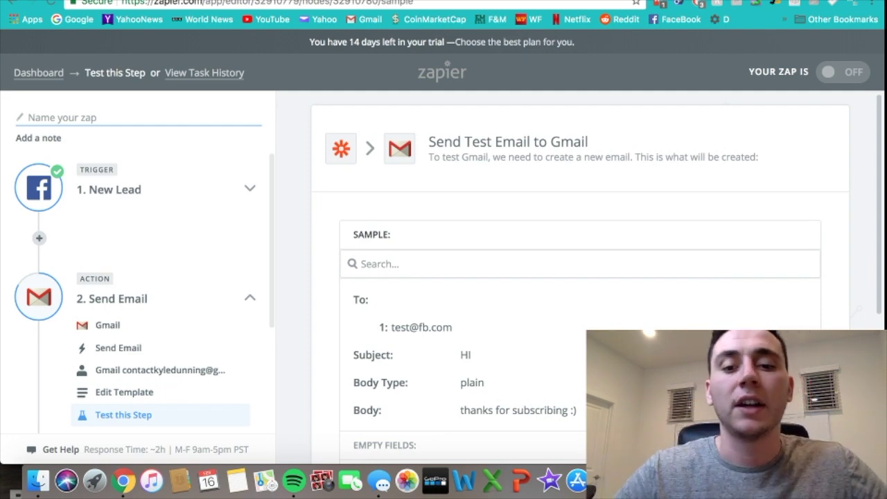
Skip the test for the Gmail Send Email step
scroll(580, 277, "down", 3)
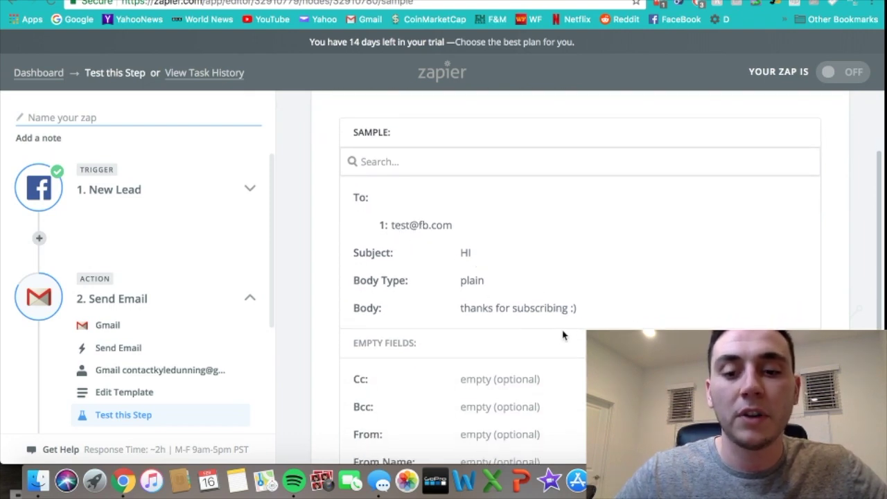
scroll(536, 303, "down", 6)
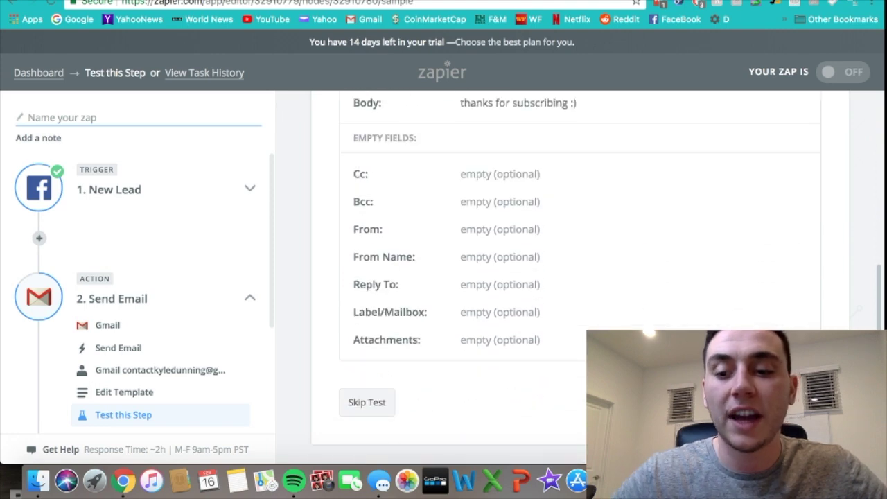
scroll(324, 310, "up", 3)
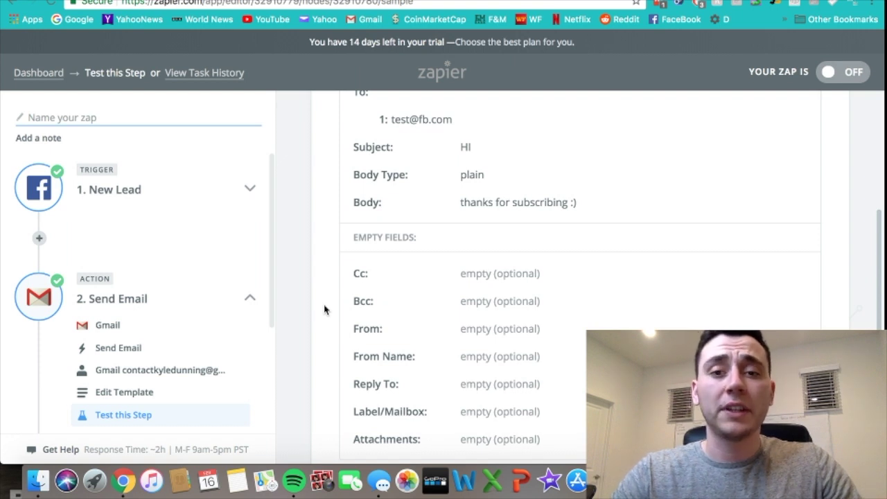
scroll(325, 310, "down", 1)
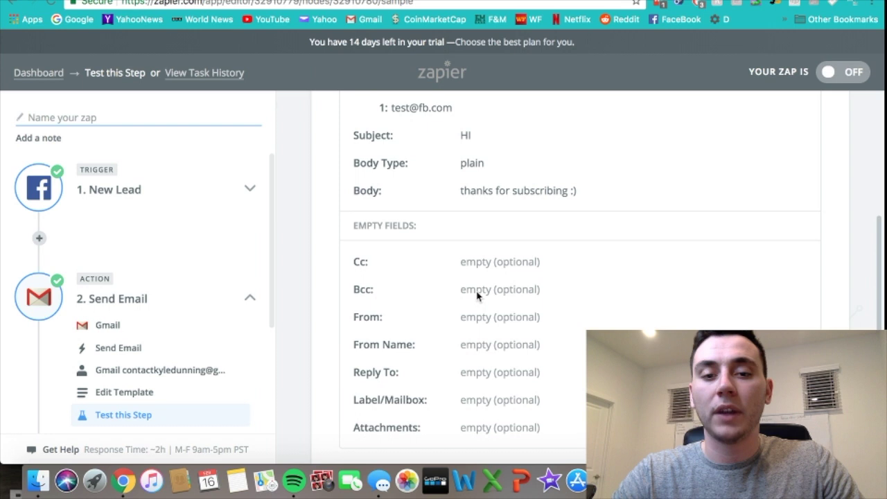
scroll(476, 290, "up", 3)
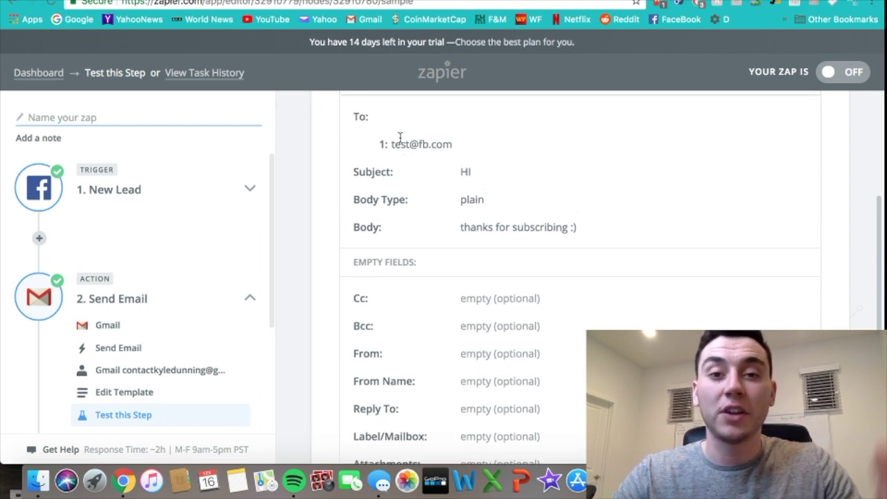
scroll(399, 136, "down", 5)
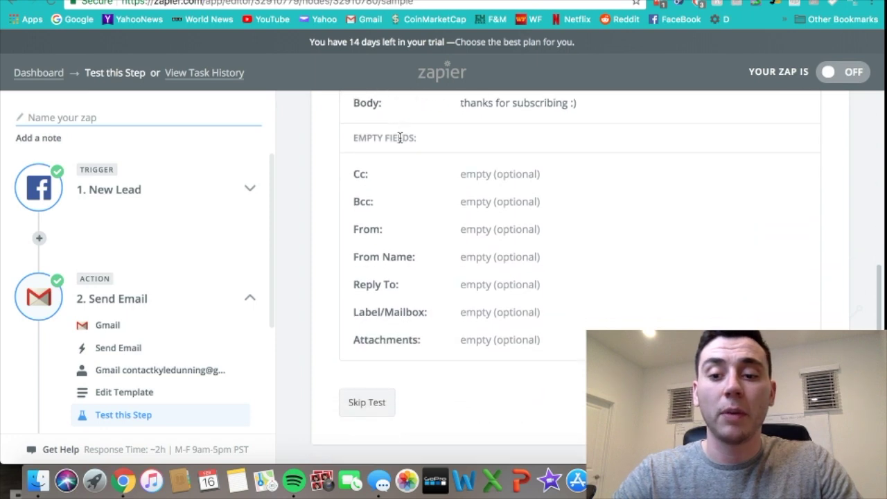
left_click(367, 402)
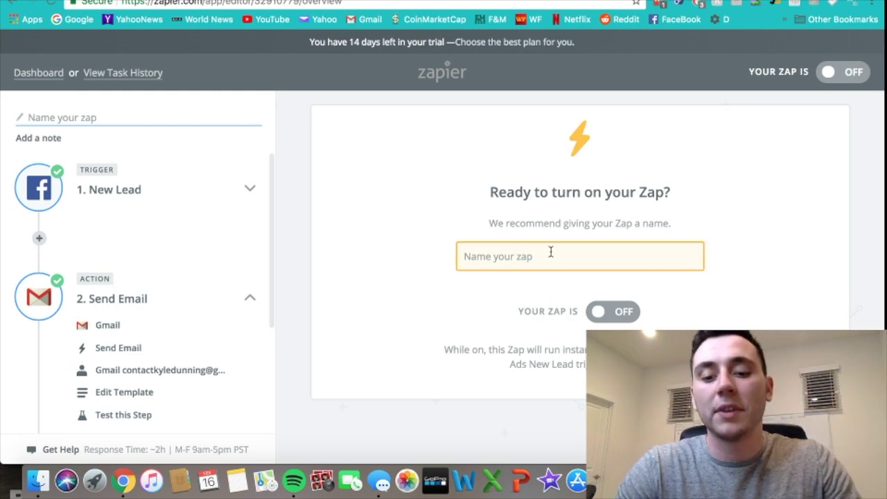
Enter 'autoresponder facebook leads' as the zap name, correcting the misspelling
type("auto")
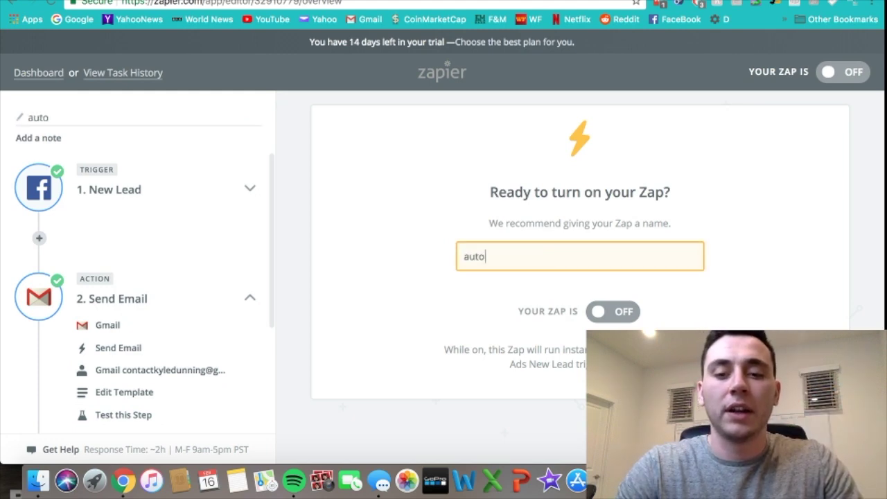
type("respoder")
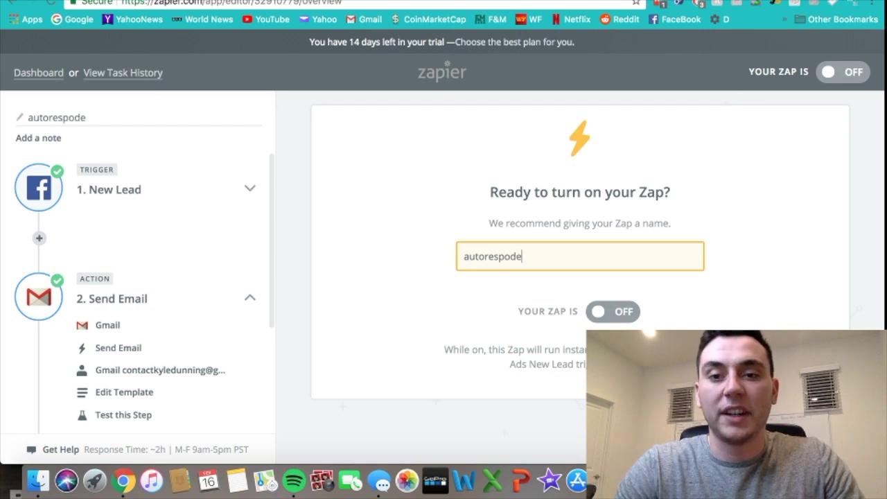
key("BackSpace")
key("BackSpace")
key("BackSpace")
type("nder facebook leads")
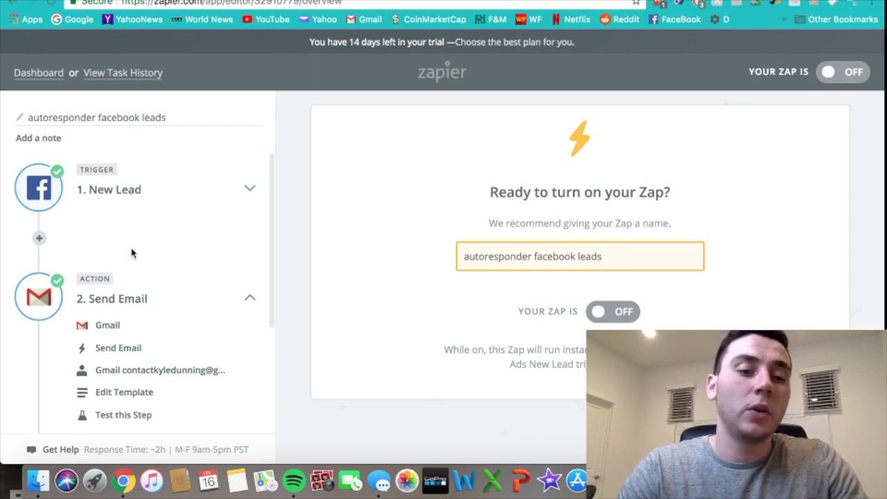
Add a third Google Sheets step with Create Spreadsheet Row as its action
scroll(132, 253, "down", 5)
scroll(133, 257, "up", 5)
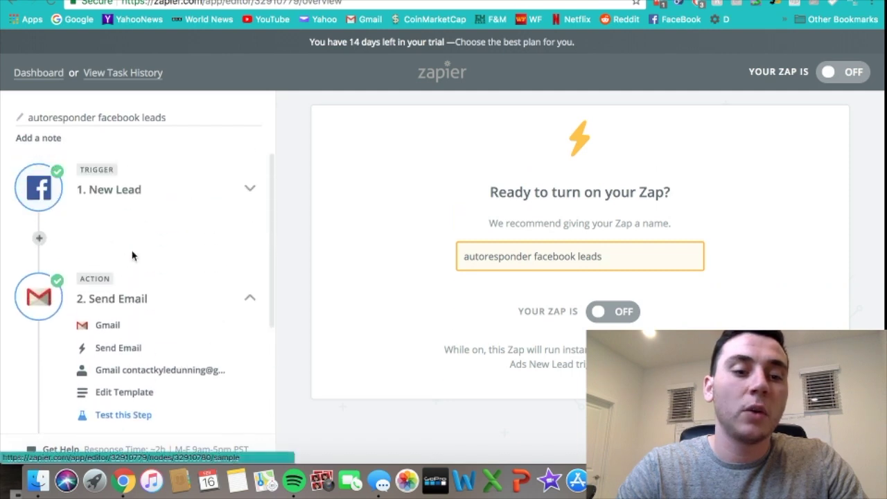
scroll(131, 254, "down", 5)
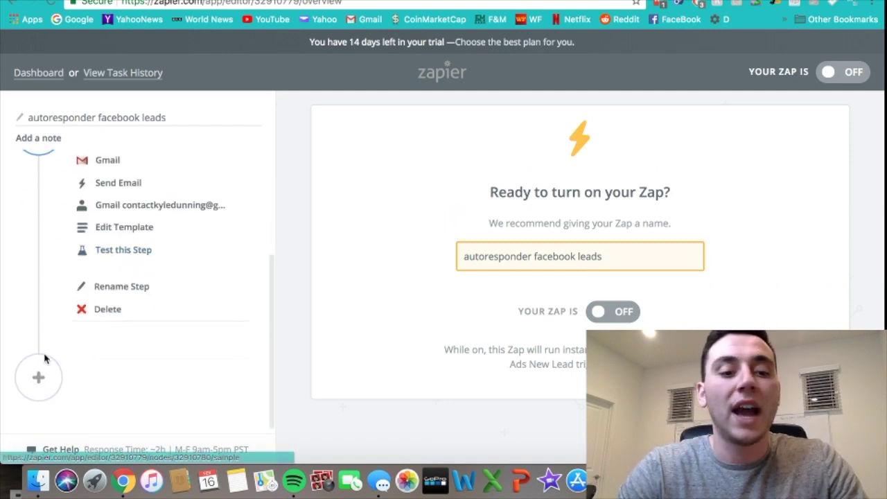
left_click(30, 381)
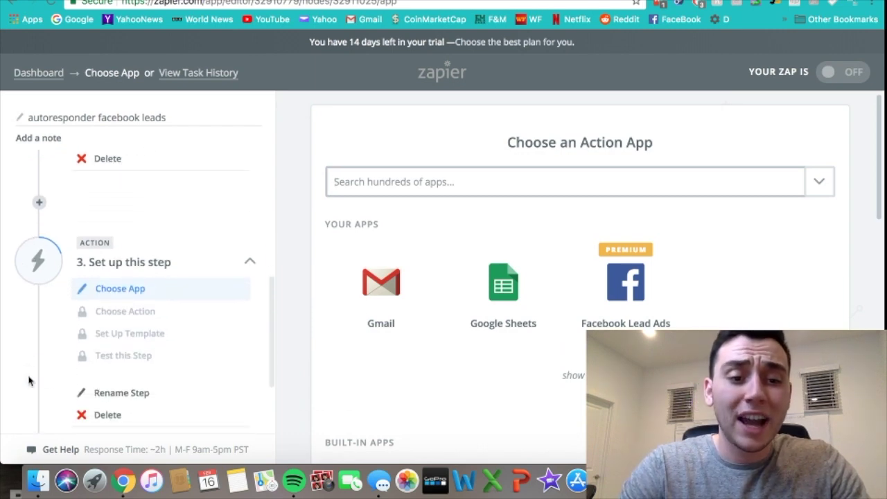
left_click(506, 289)
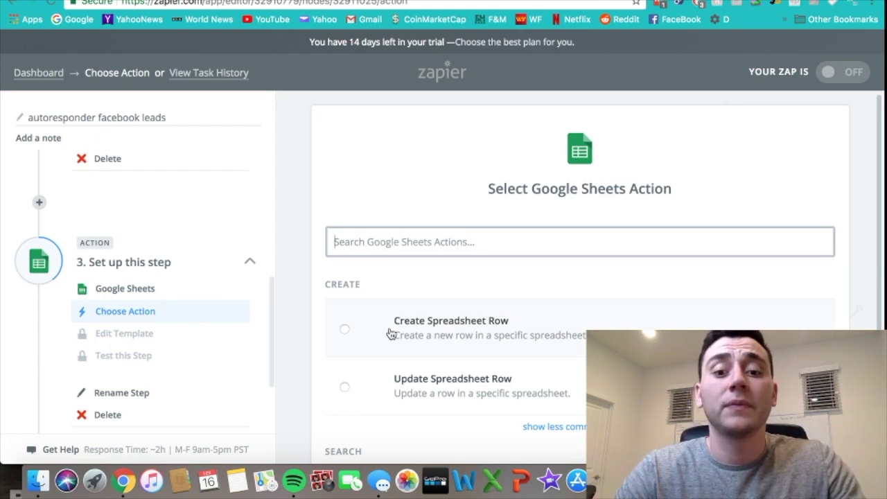
left_click(390, 334)
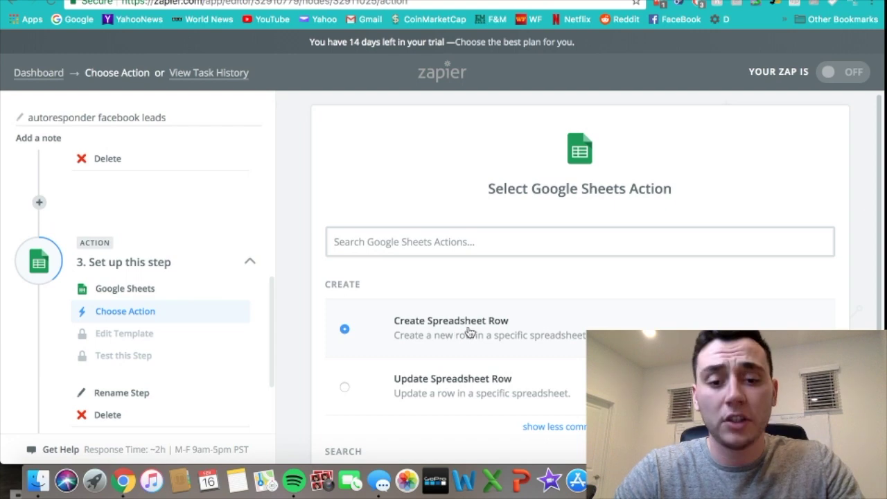
Confirm Create Spreadsheet Row and continue through the Google Sheets account step
scroll(469, 333, "down", 5)
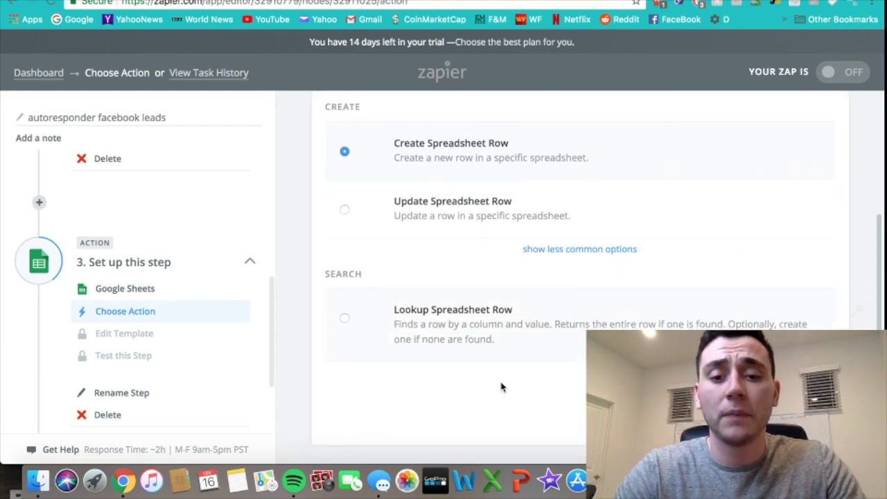
left_click(784, 415)
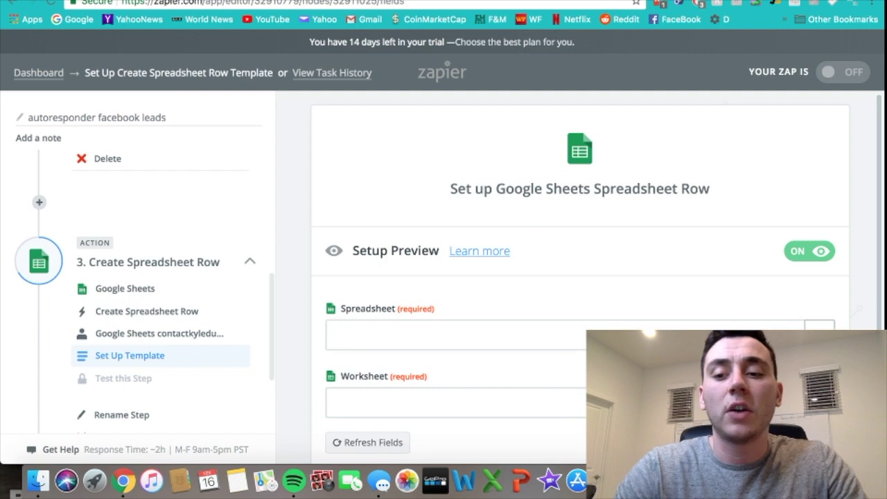
Target the 'Email leads FB' spreadsheet and its Sheet1 worksheet
left_click(820, 326)
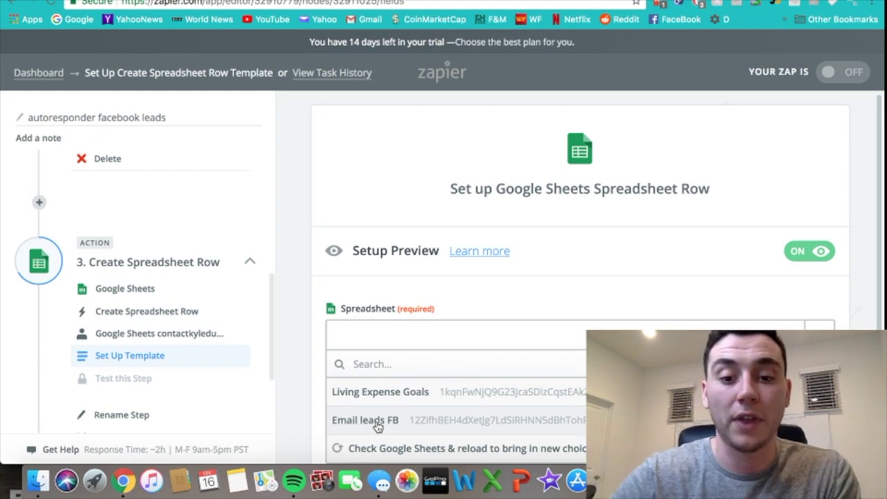
left_click(378, 426)
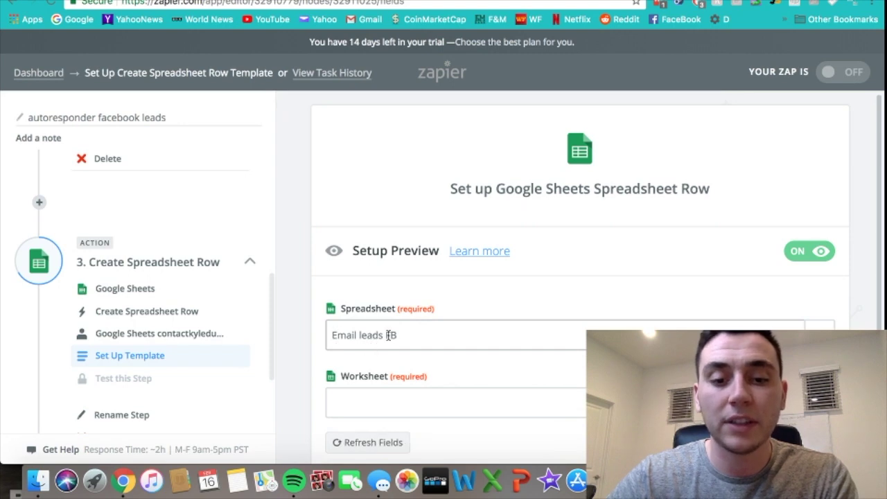
left_click(527, 402)
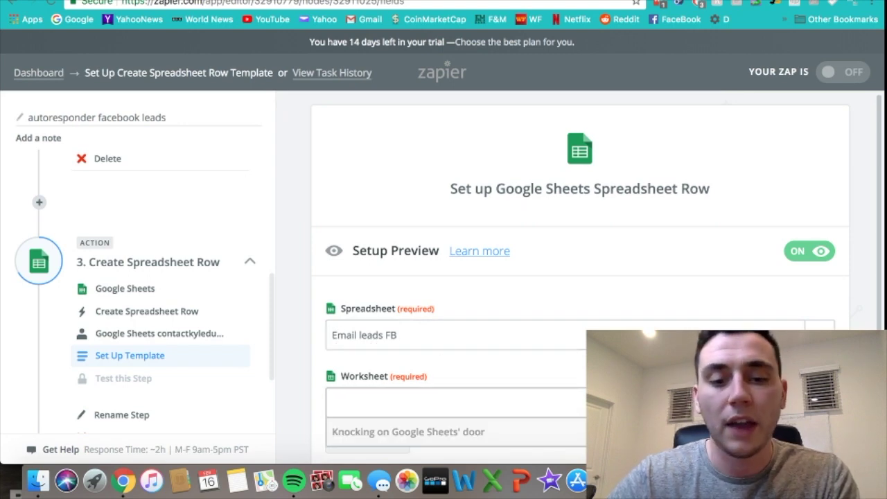
scroll(560, 384, "down", 1)
scroll(560, 383, "down", 1)
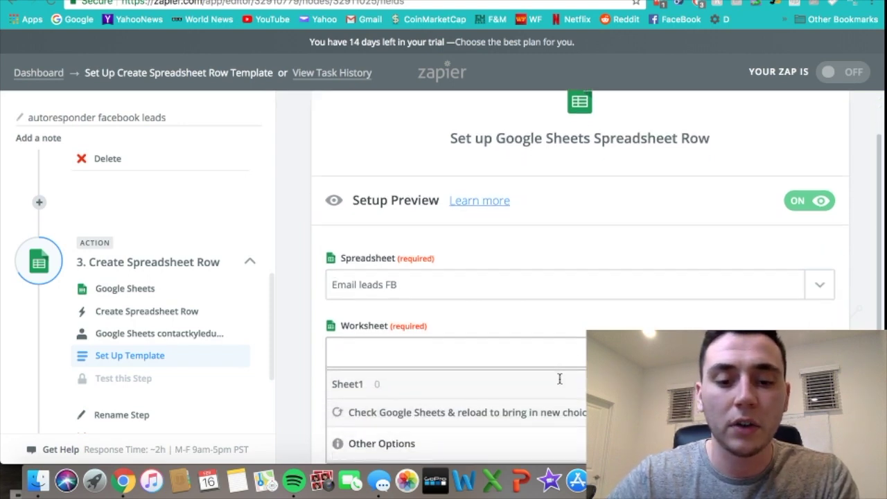
left_click(380, 391)
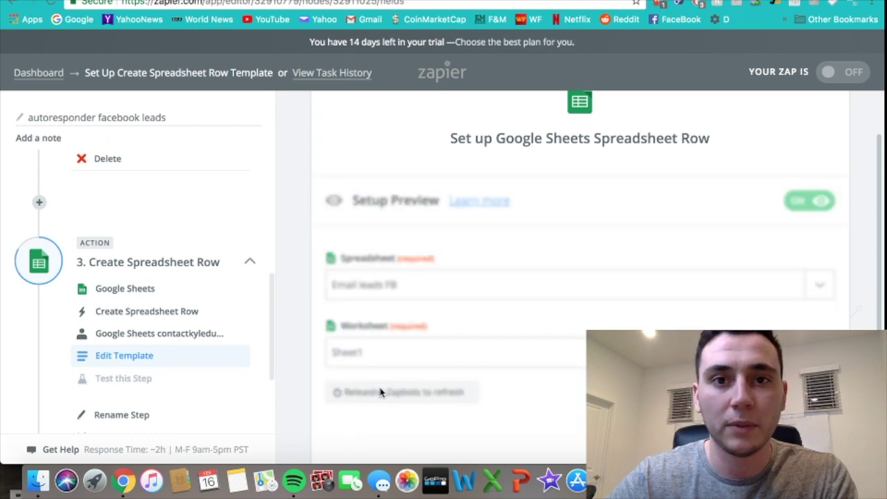
scroll(607, 280, "down", 3)
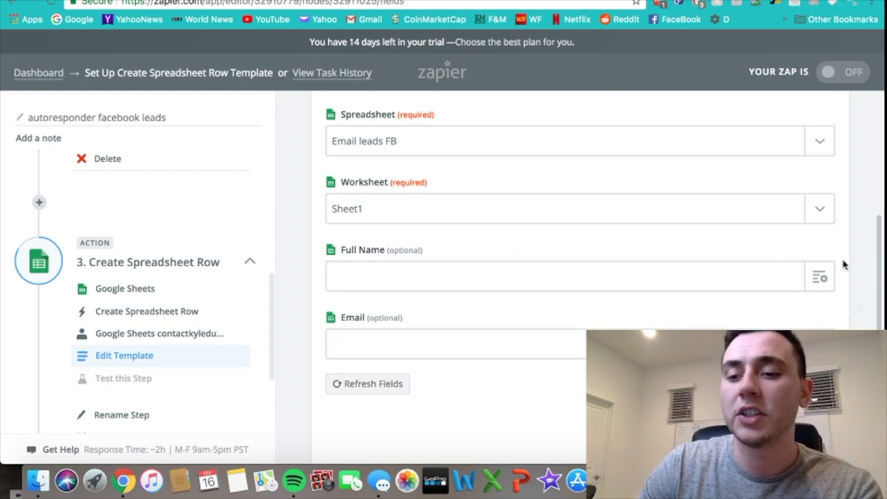
Map Step 1 New Lead's Full Name and Email into the row's Full Name and Email fields
left_click(822, 277)
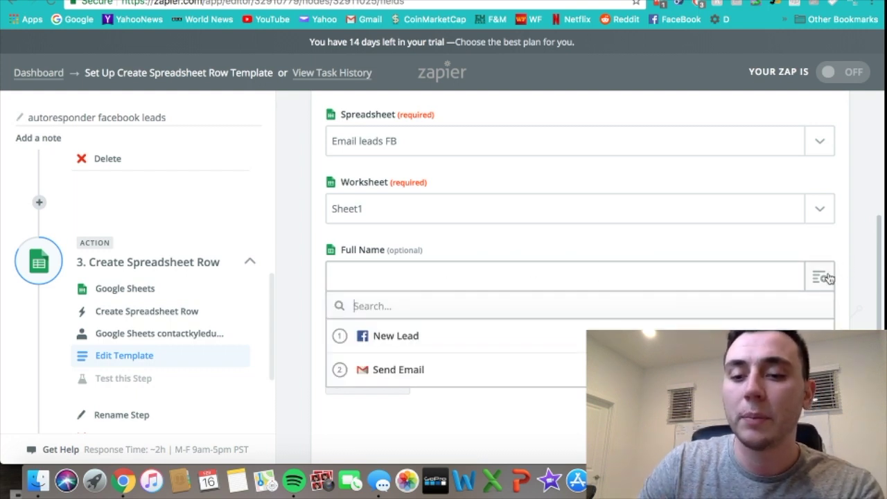
left_click(372, 340)
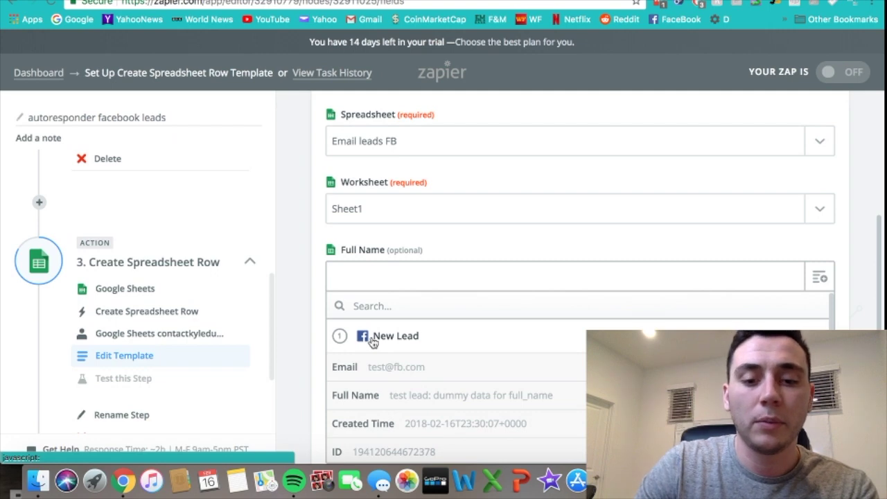
left_click(356, 395)
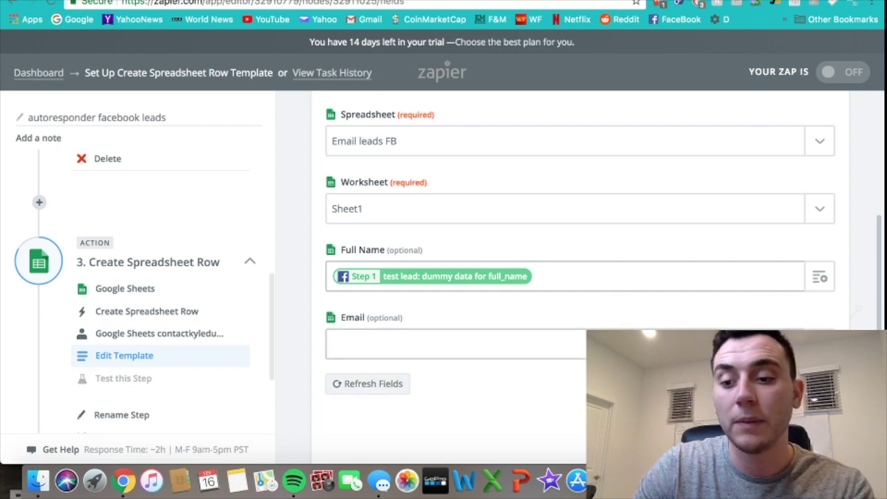
left_click(578, 345)
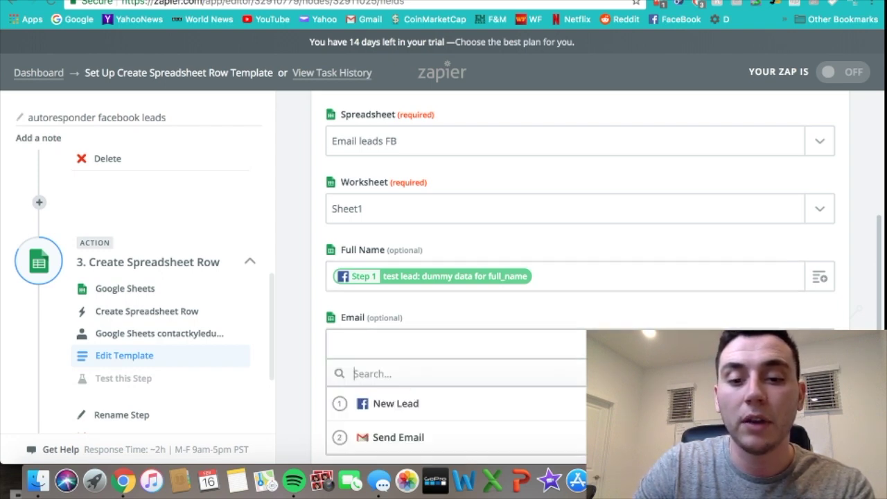
left_click(385, 406)
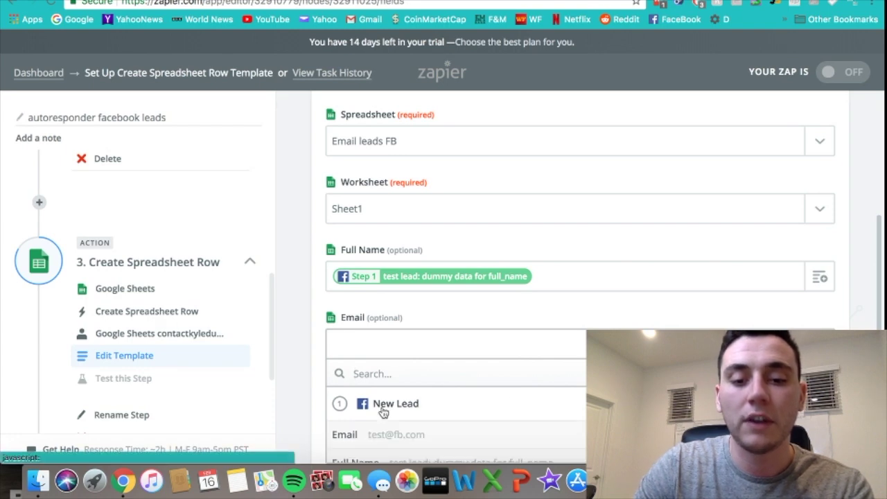
scroll(383, 413, "down", 1)
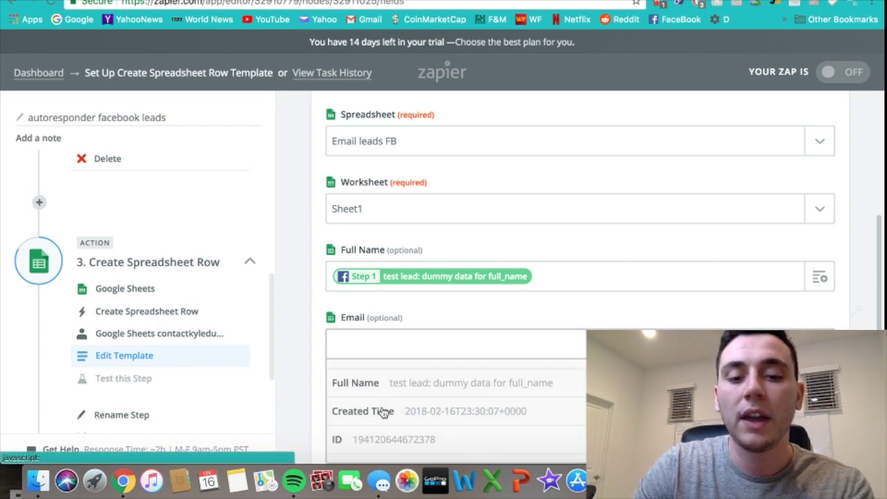
scroll(384, 409, "up", 1)
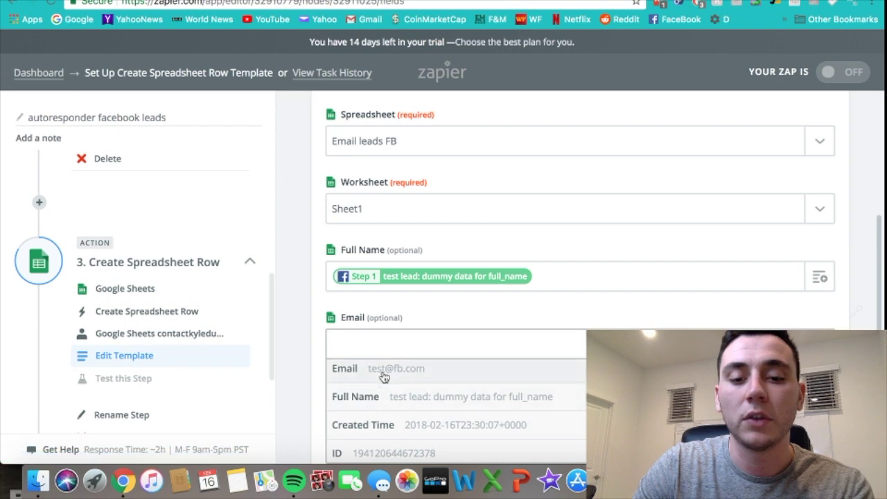
left_click(384, 372)
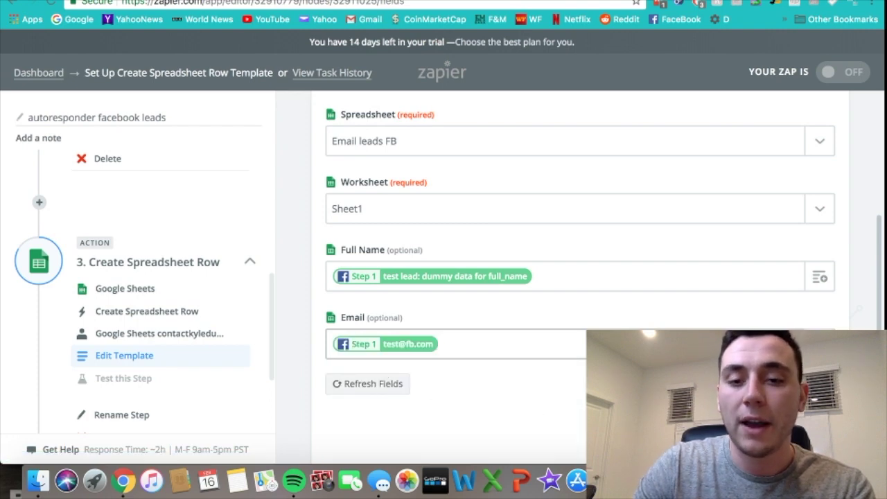
left_click(124, 378)
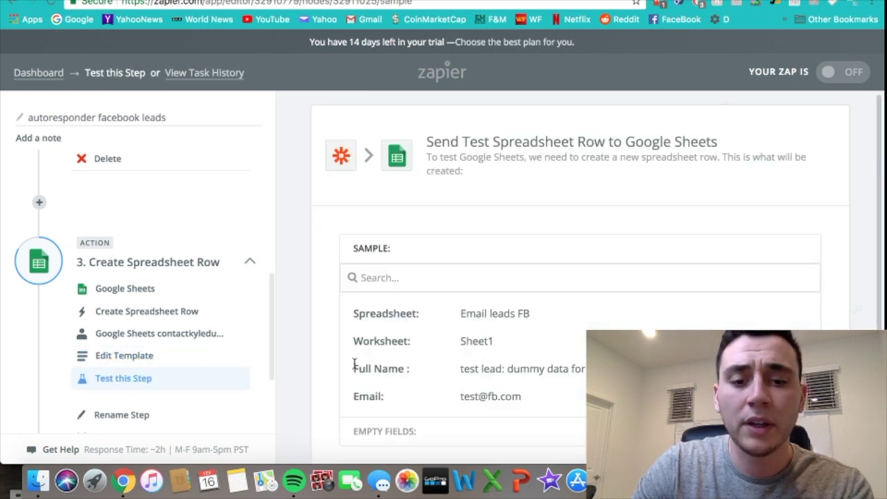
Scroll down the Test this Step page toward the Skip Test option
scroll(323, 345, "down", 2)
scroll(322, 345, "down", 2)
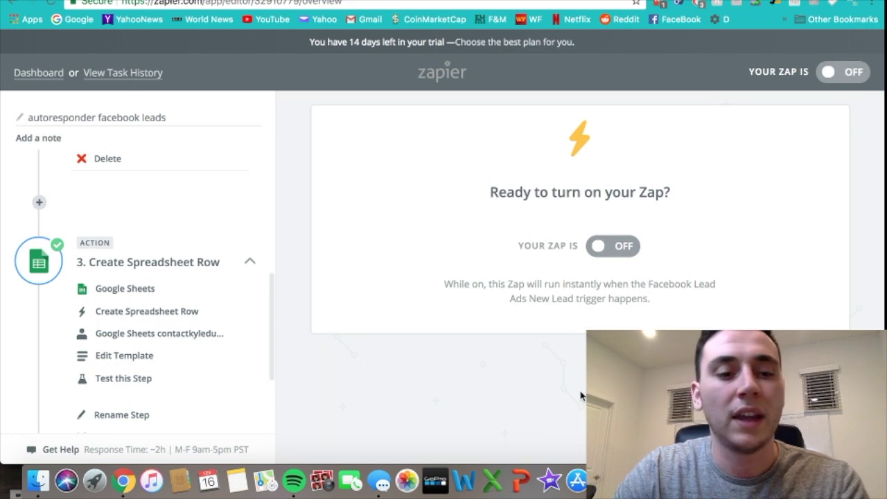
Scroll through the zap's trigger, Gmail email and spreadsheet row steps to review them
scroll(229, 347, "down", 2)
scroll(228, 347, "down", 2)
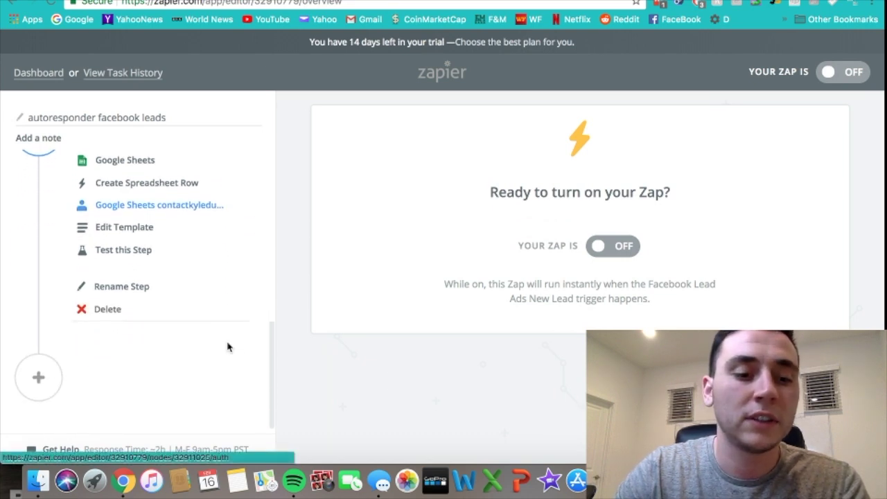
scroll(229, 347, "up", 6)
scroll(229, 347, "down", 3)
scroll(229, 347, "down", 1)
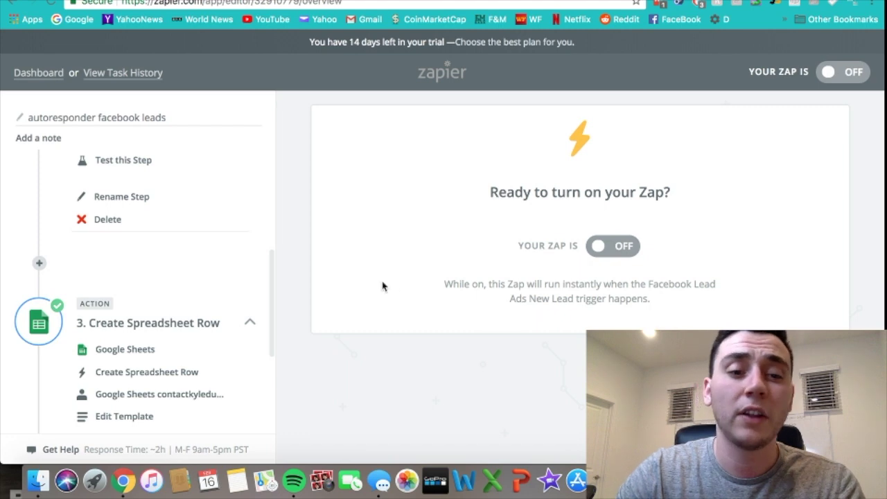
scroll(147, 298, "up", 3)
scroll(147, 298, "up", 2)
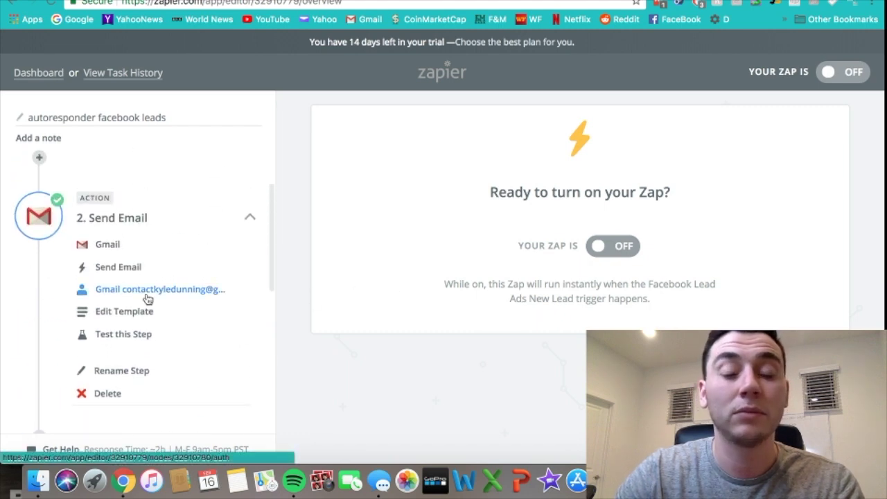